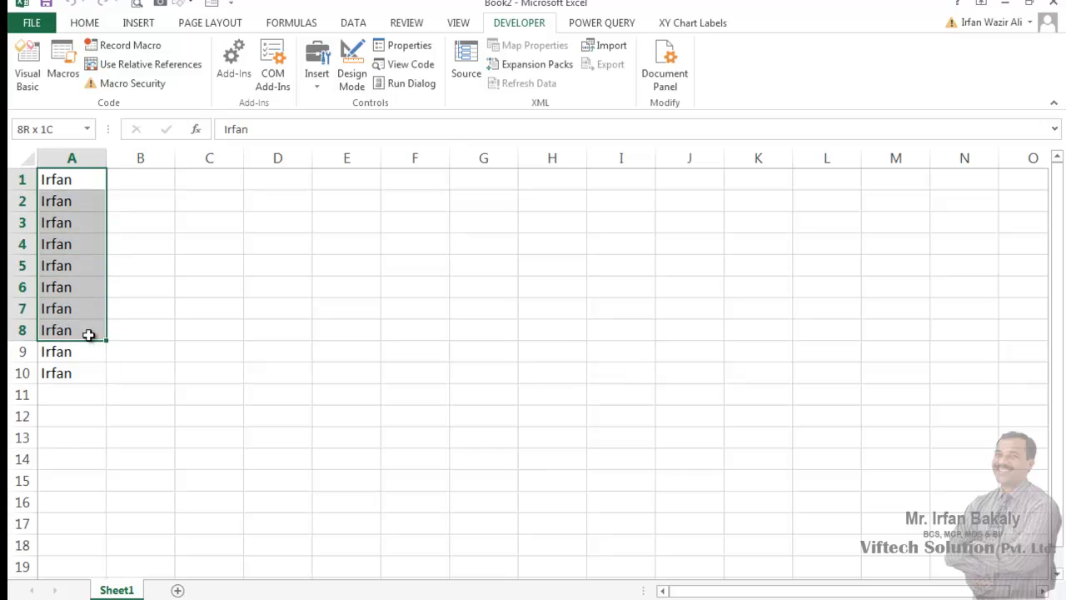
# Step: Clear the entries in A1:A10 and run First_Macro with cell E1 selected
pyautogui.press('Delete')
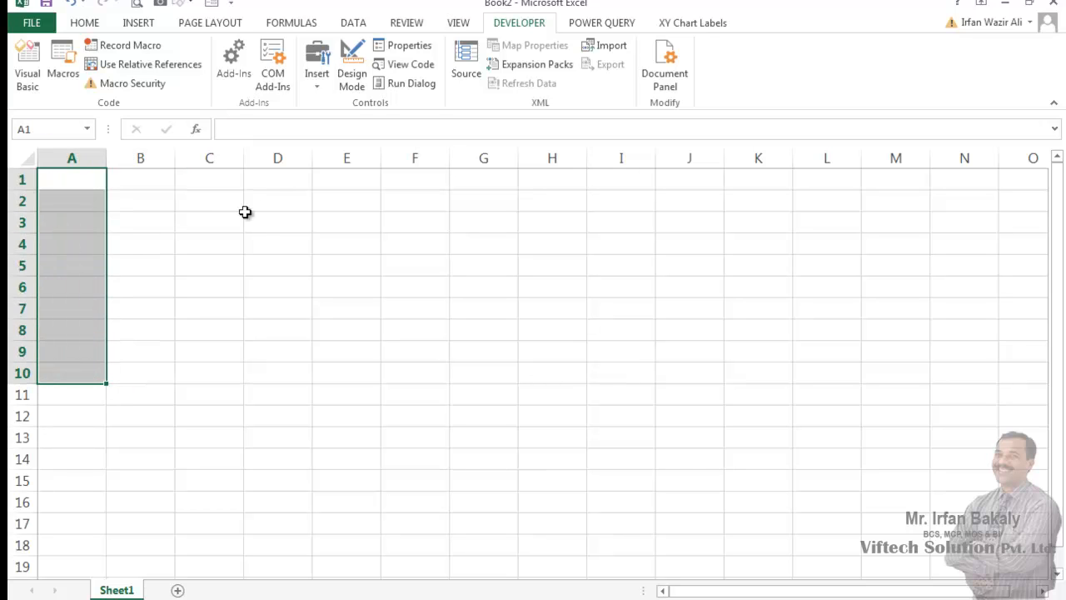
pyautogui.click(340, 180)
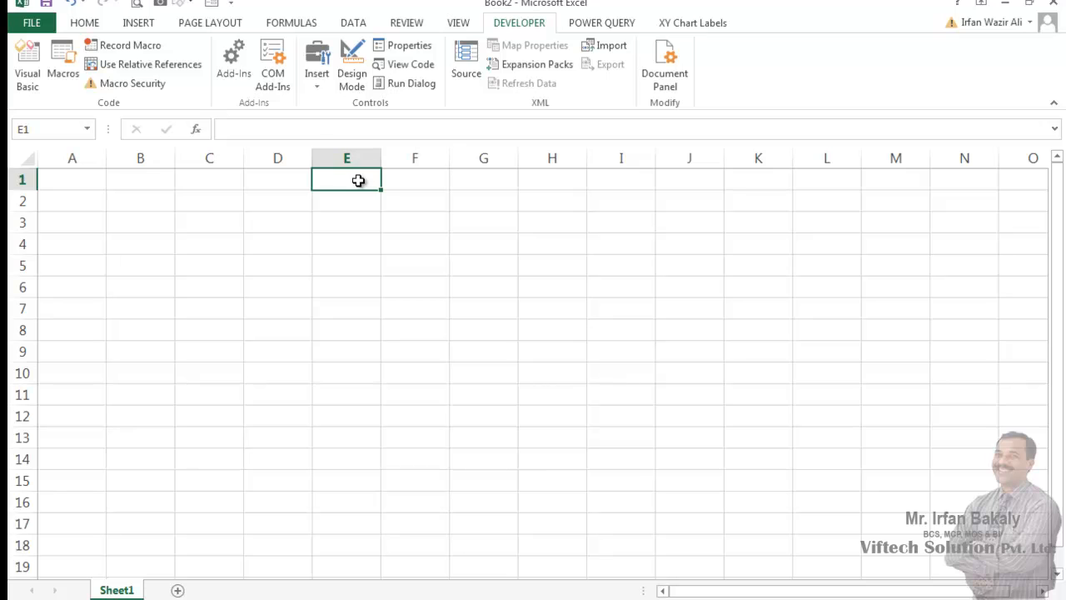
pyautogui.click(63, 65)
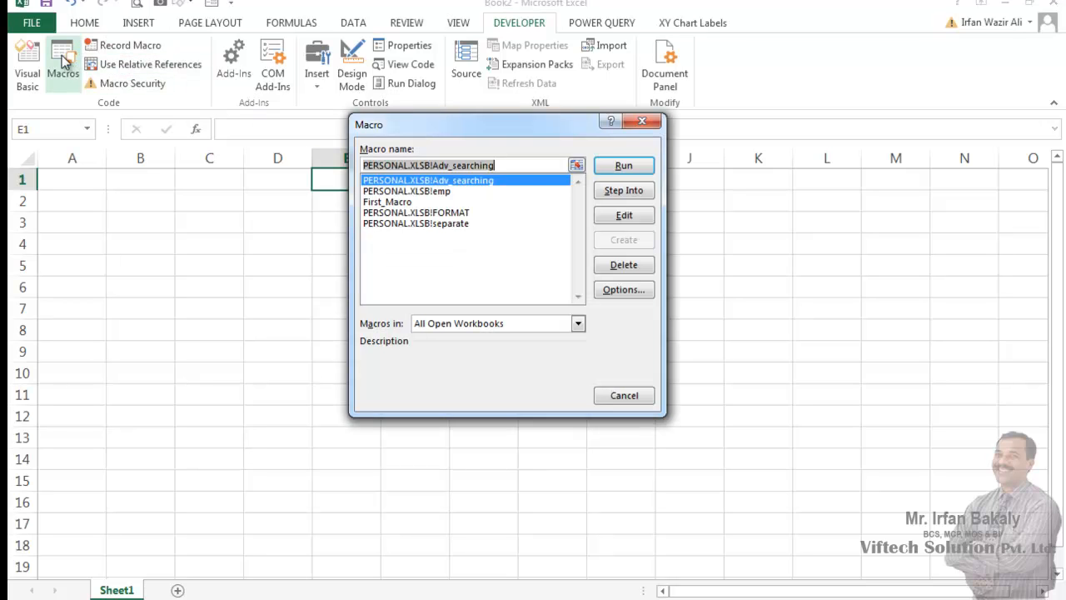
pyautogui.click(385, 204)
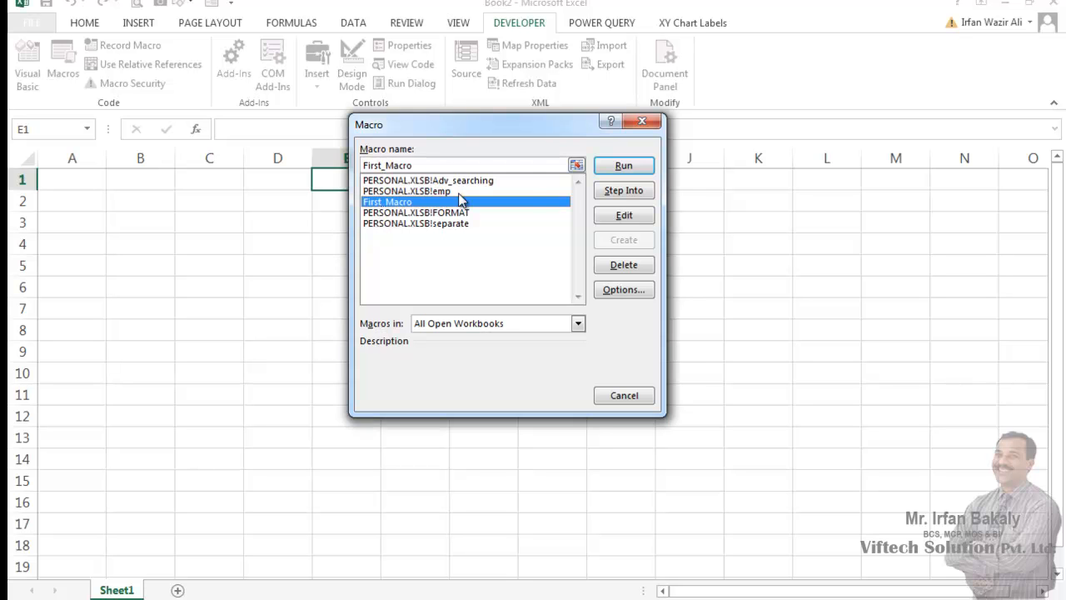
pyautogui.click(636, 166)
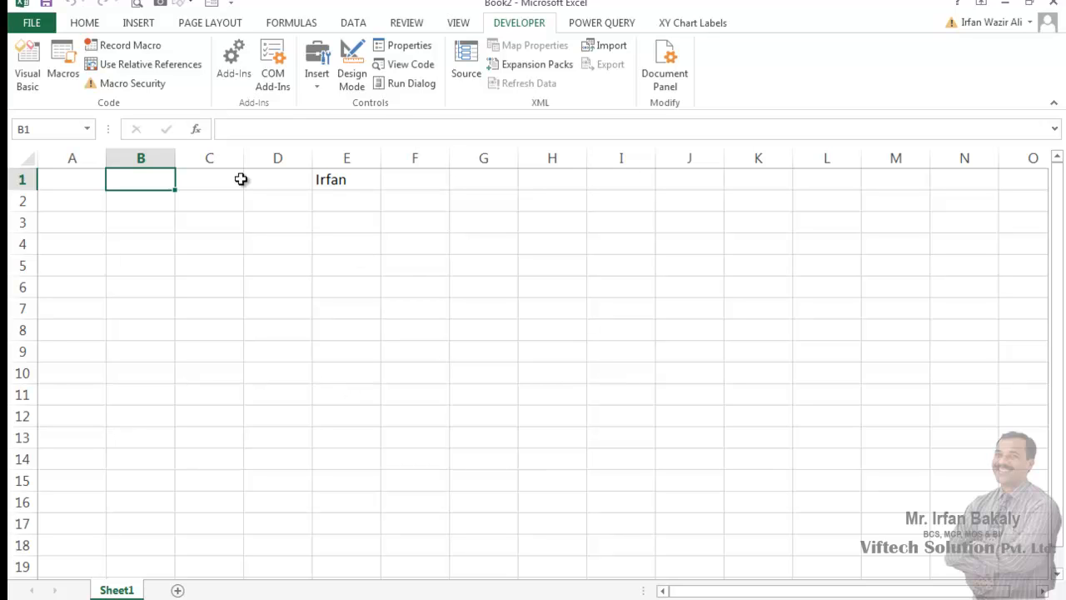
# Step: Delete the macro's entry from cell E1
pyautogui.moveTo(82, 179); pyautogui.dragTo(78, 373)
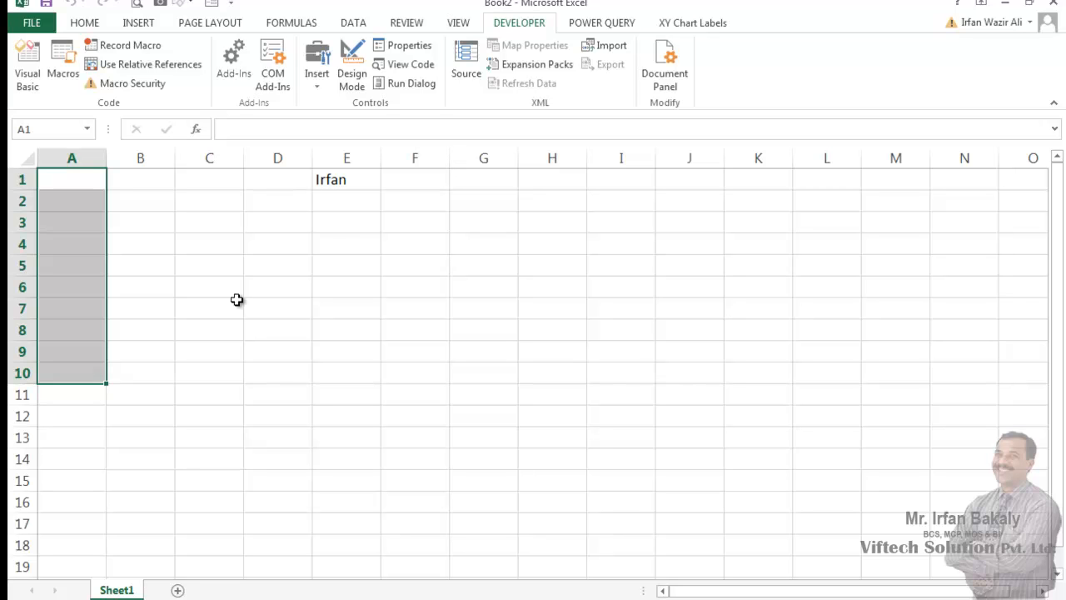
pyautogui.click(364, 182)
pyautogui.press('Delete')
# Step: Run First_Macro with cell A1 selected
pyautogui.press('Left')
pyautogui.press('Left')
pyautogui.press('Left')
pyautogui.press('Left')
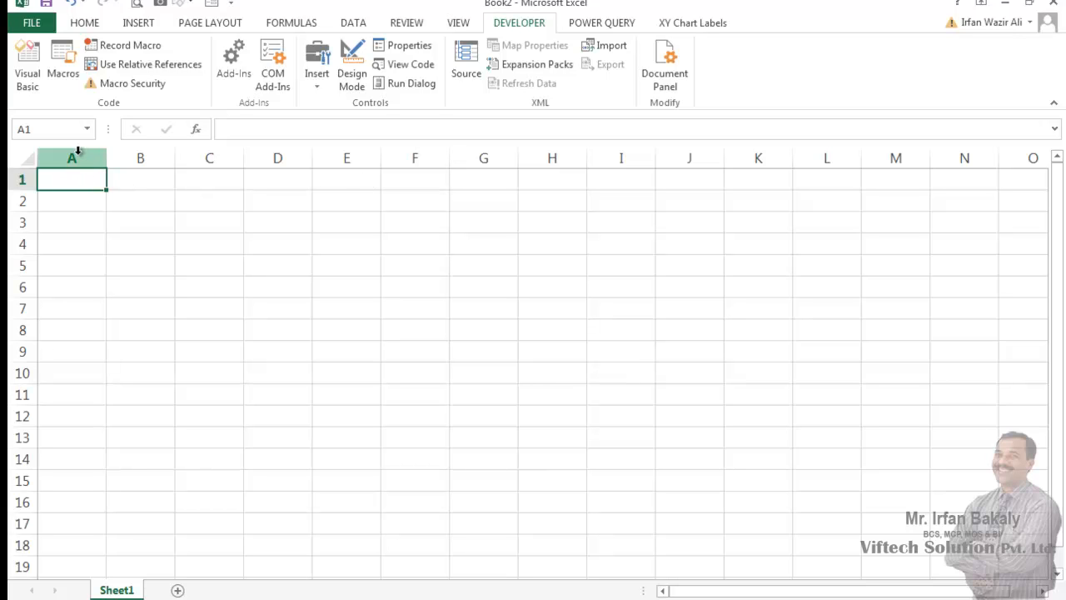
pyautogui.click(65, 63)
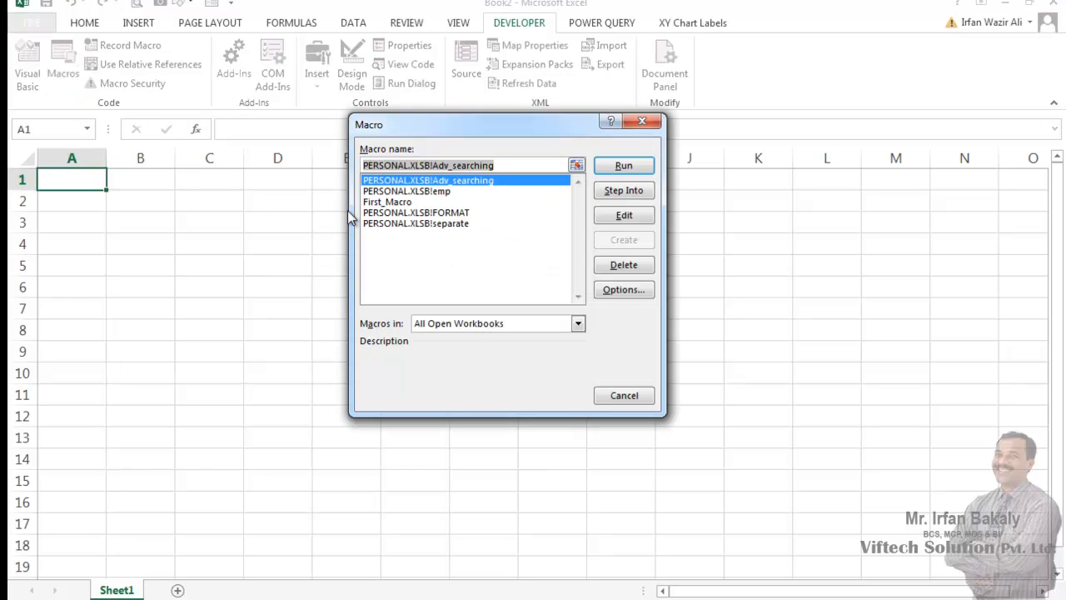
pyautogui.click(390, 203)
pyautogui.click(624, 167)
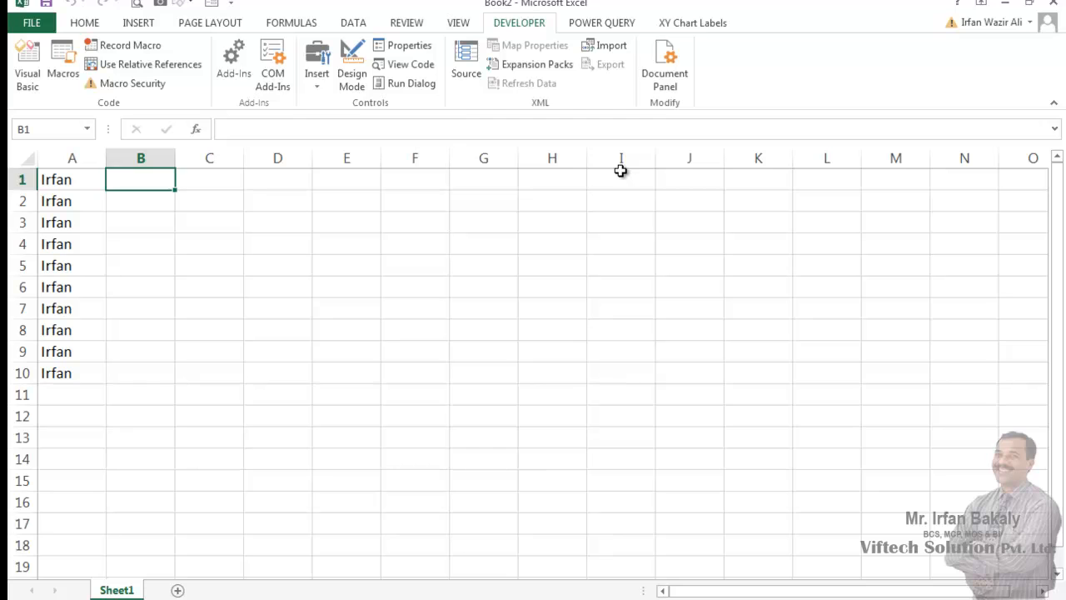
# Step: Make C1 the active cell and turn on relative references for macro recording
pyautogui.press('Left')
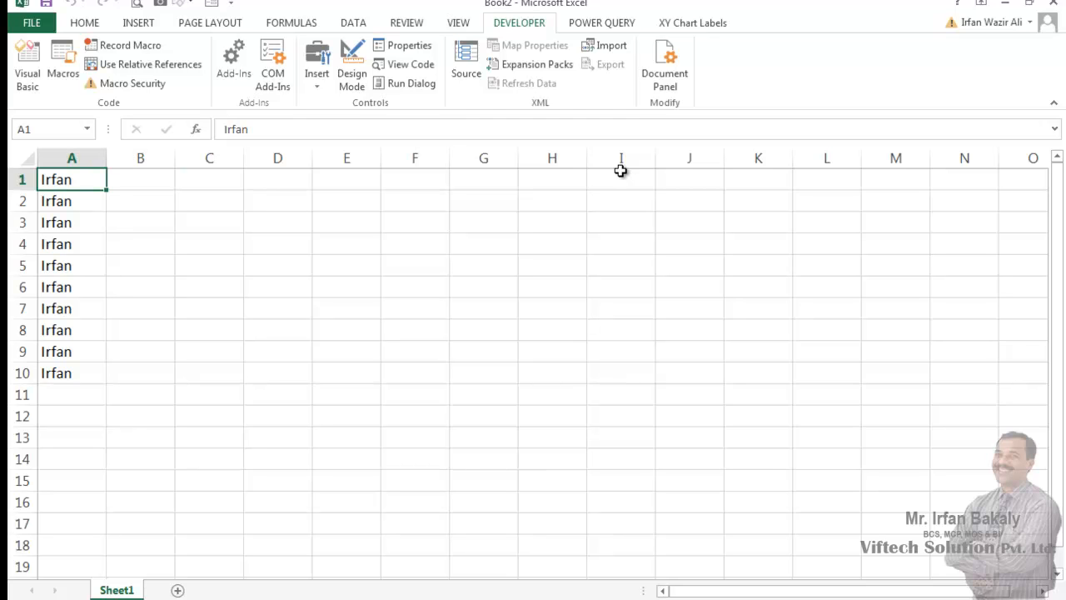
pyautogui.hotkey('ctrl', 'shift', 'Down')
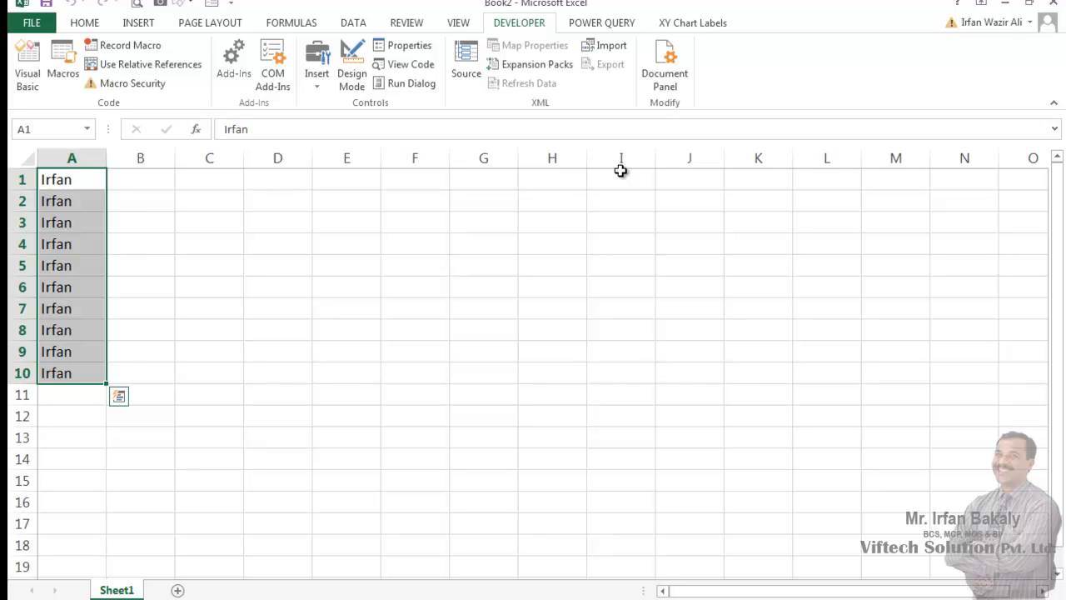
pyautogui.press('Right')
pyautogui.press('Right')
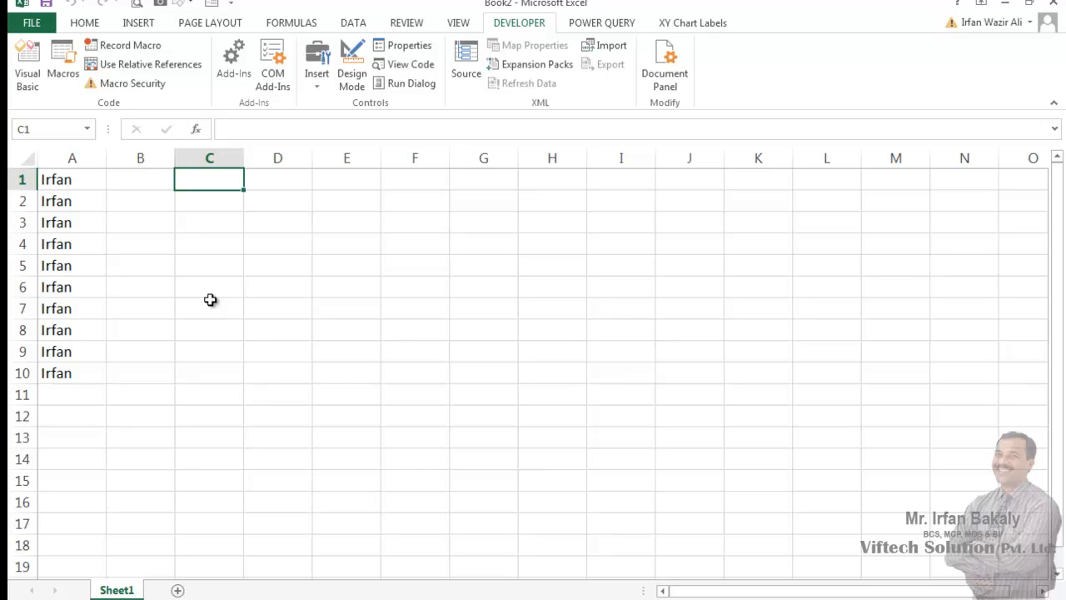
pyautogui.click(176, 71)
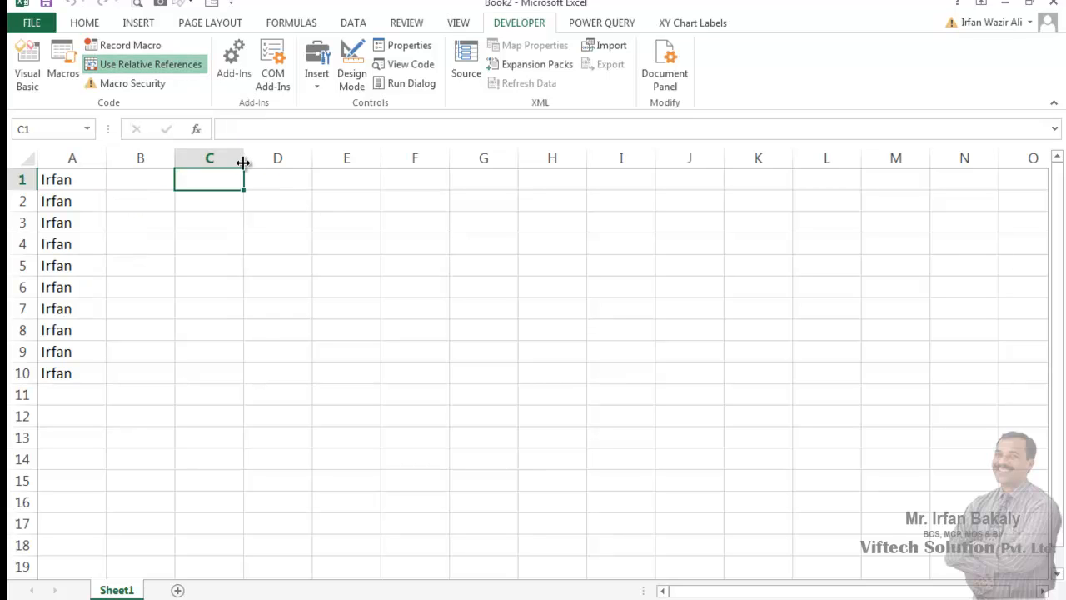
pyautogui.click(200, 69)
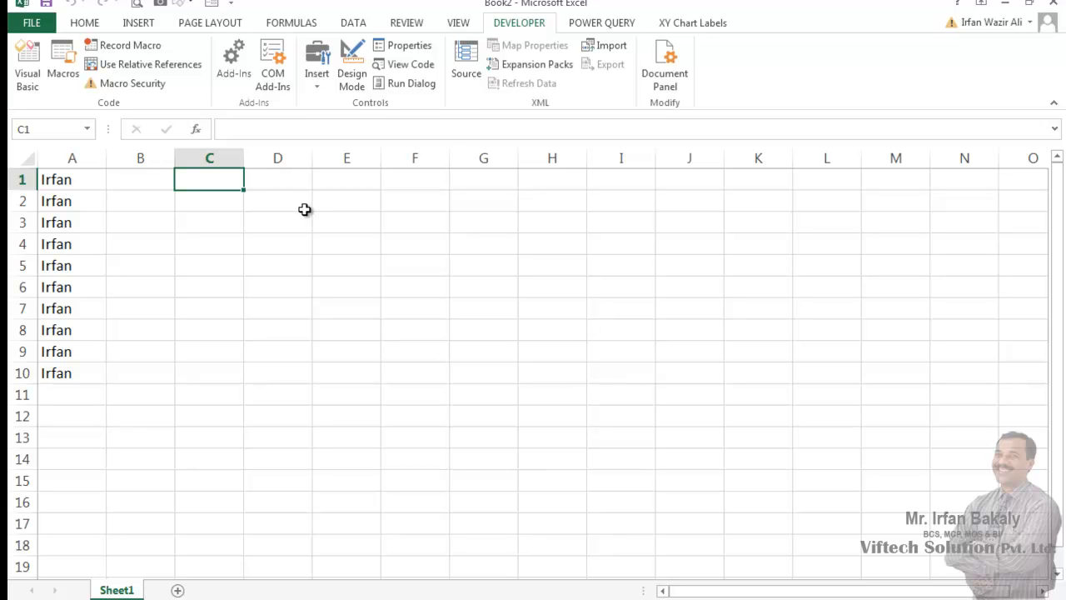
pyautogui.click(188, 84)
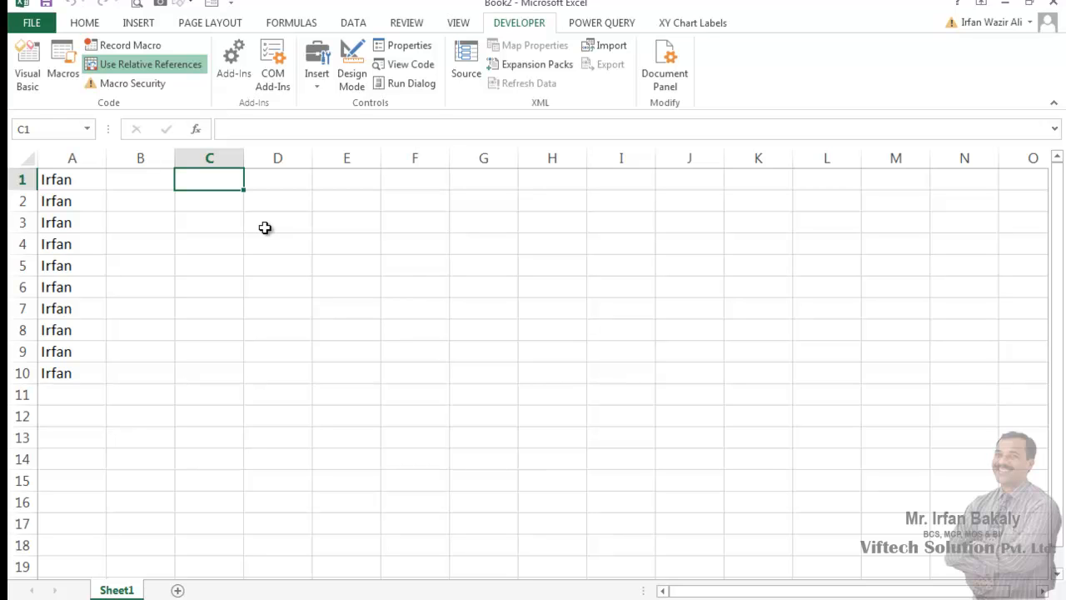
# Step: Start recording a macro named Second_Macro with the shortcut Ctrl+Shift+N
pyautogui.click(157, 52)
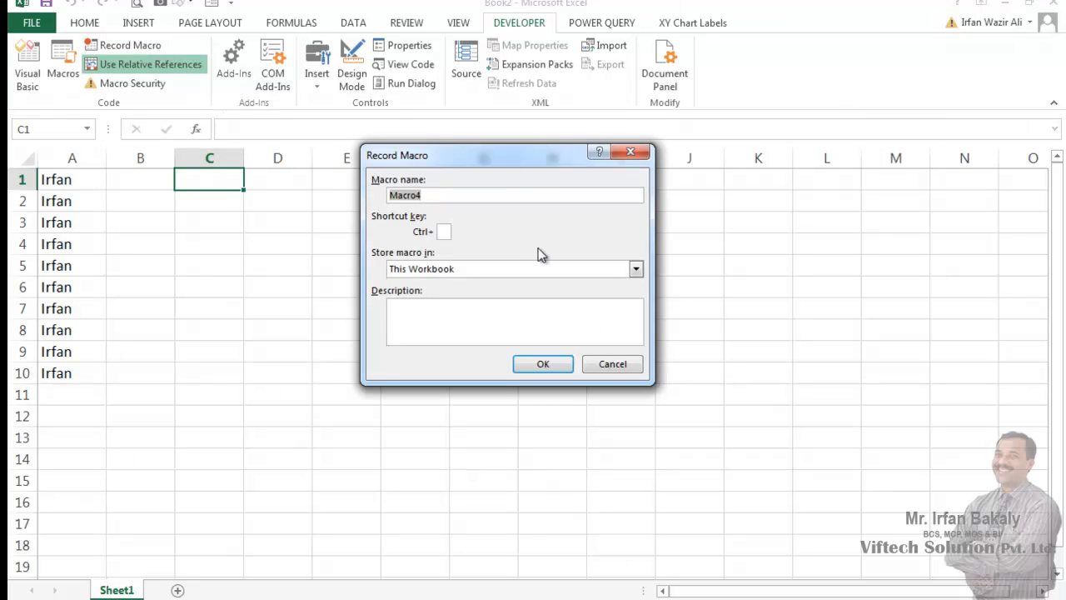
pyautogui.write('sr')
pyautogui.press('BackSpace')
pyautogui.press('BackSpace')
pyautogui.write('Sec')
pyautogui.write('ond_')
pyautogui.write('Macro')
pyautogui.write('N')
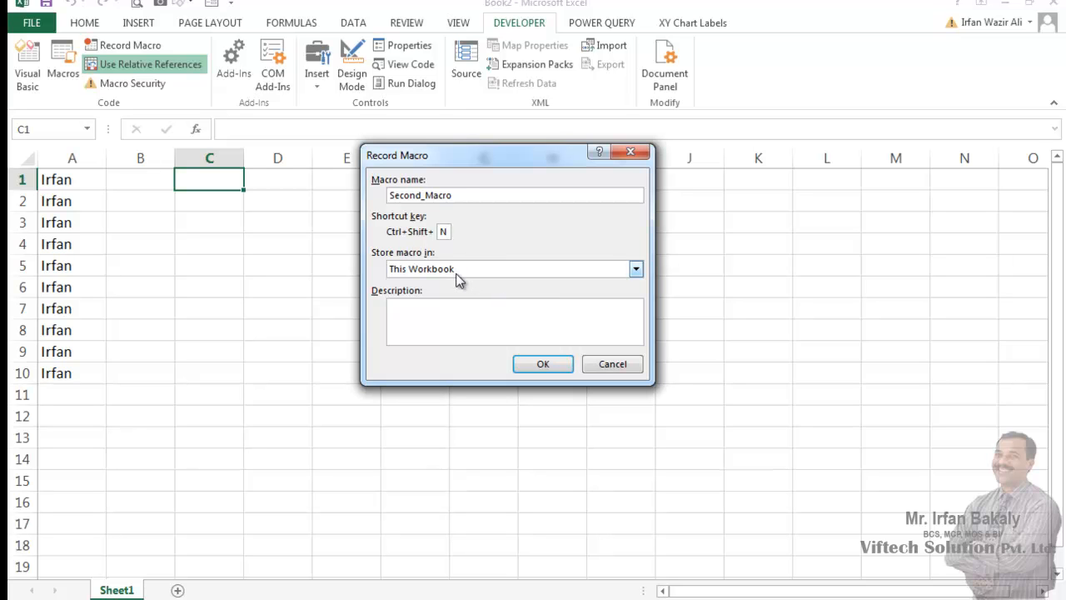
pyautogui.click(548, 369)
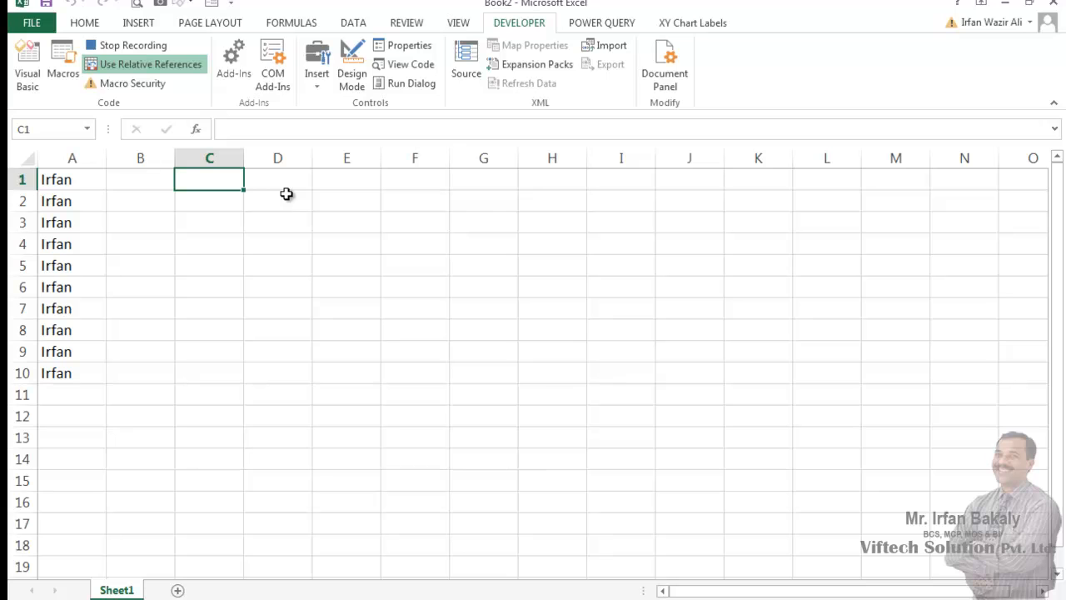
# Step: Enter the surname in cell C1 and fill it down through C10
pyautogui.write('Bakaly')
pyautogui.press('Return')
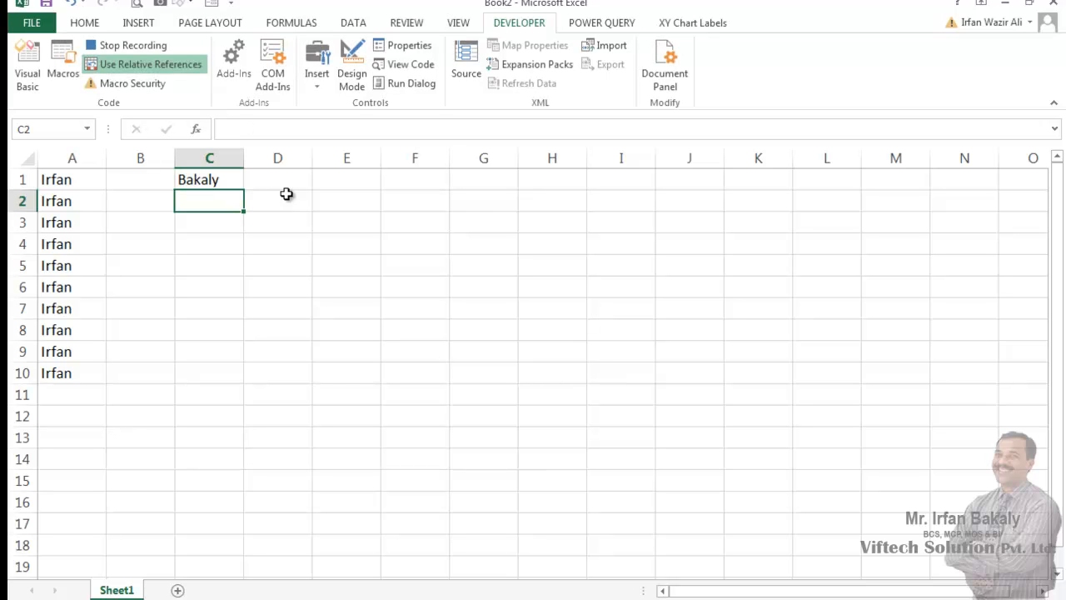
pyautogui.click(213, 179)
pyautogui.moveTo(244, 190); pyautogui.dragTo(243, 378)
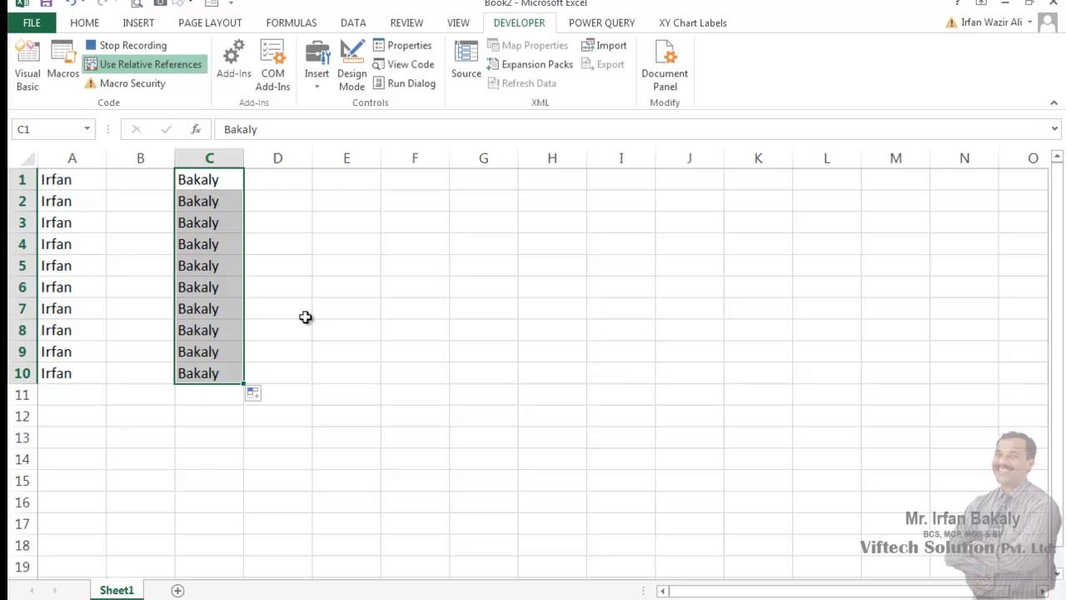
# Step: Reselect cell C1 alone and stop recording the macro
pyautogui.press('Down')
pyautogui.press('Up')
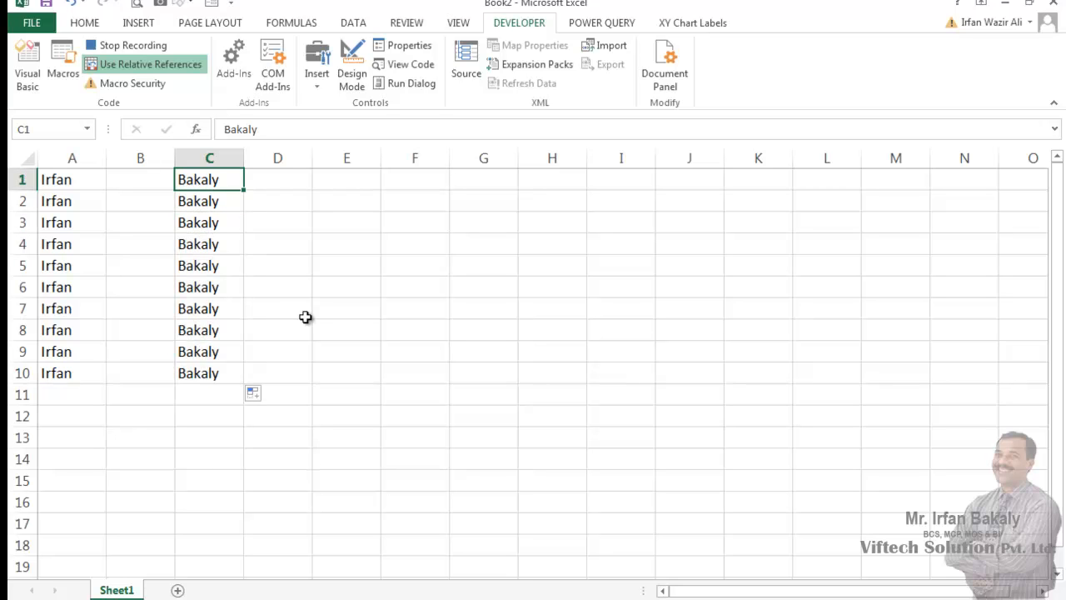
pyautogui.click(125, 48)
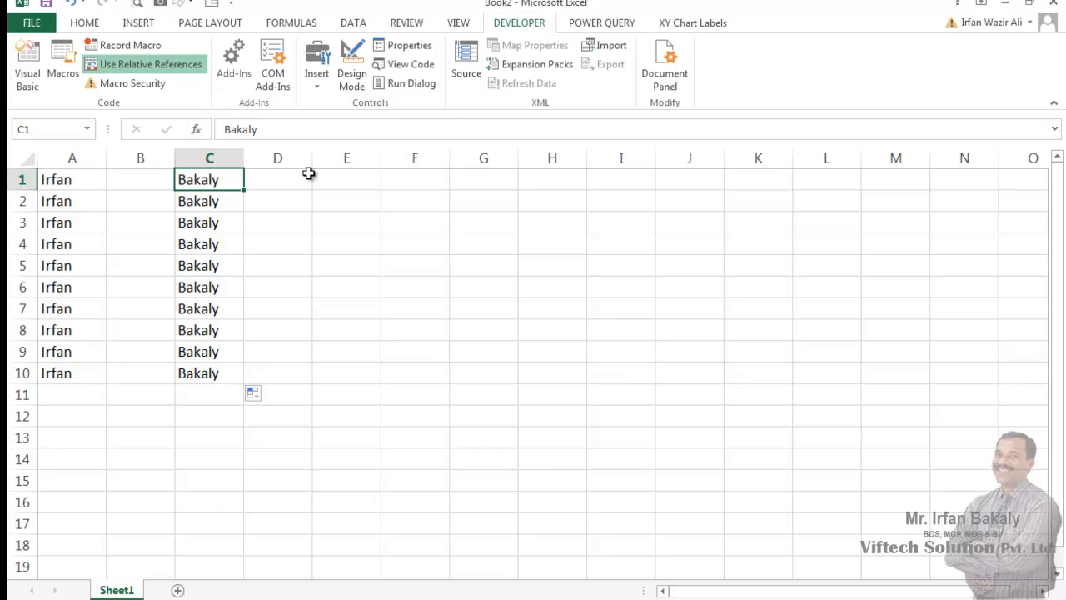
# Step: Run Second_Macro with cell E1 selected and dismiss the desktop notification
pyautogui.click(358, 178)
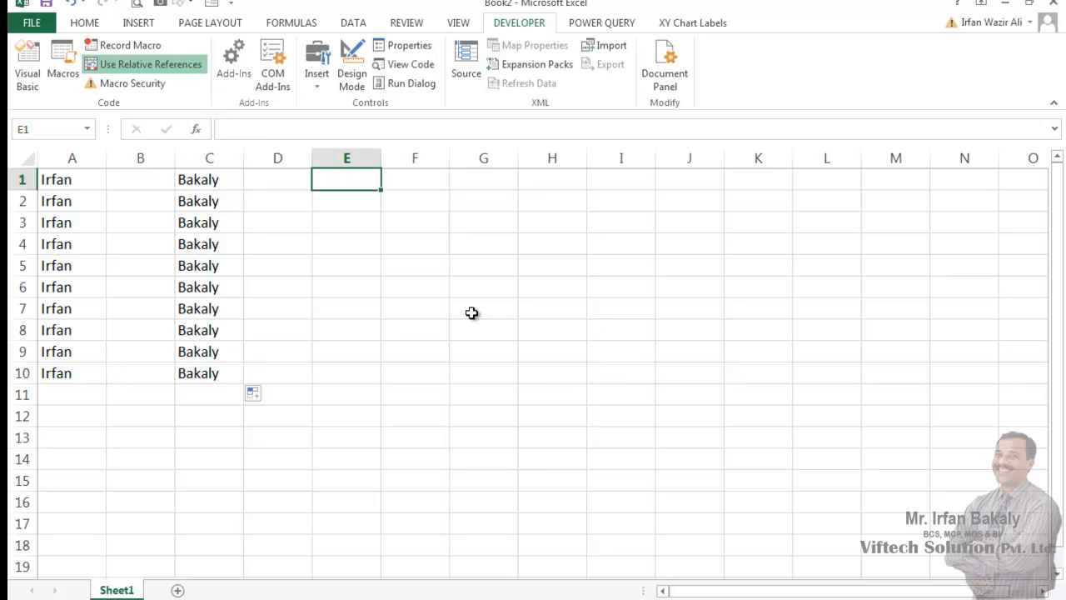
pyautogui.click(70, 57)
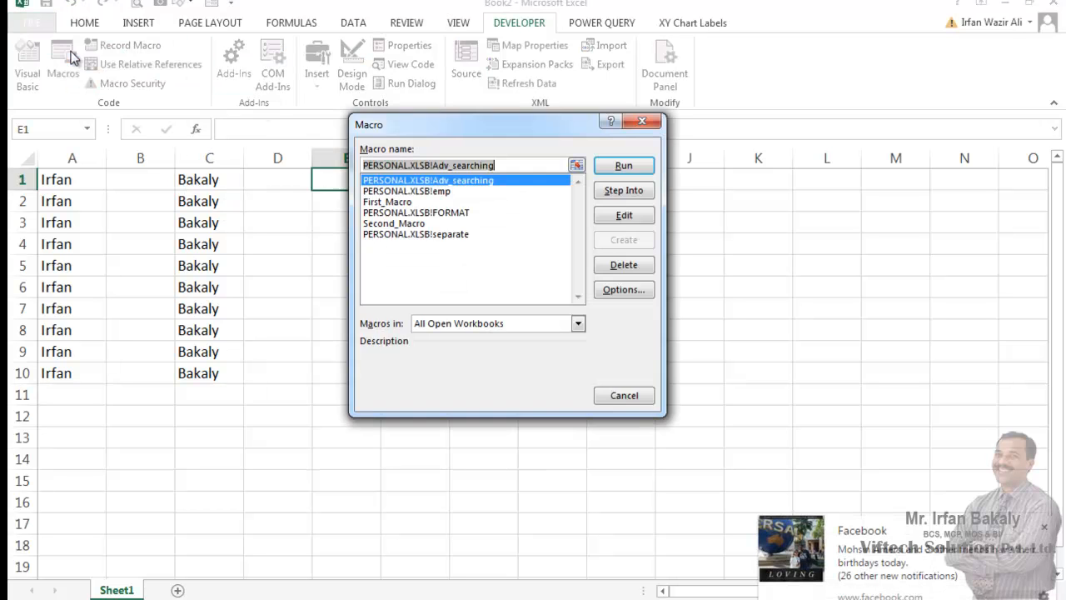
pyautogui.click(388, 225)
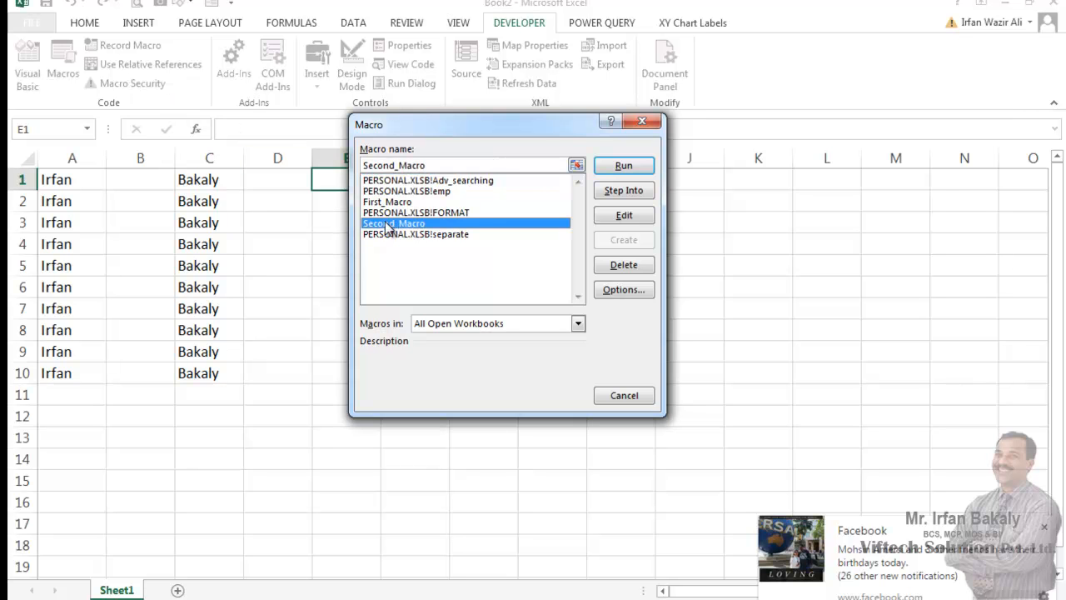
pyautogui.click(624, 166)
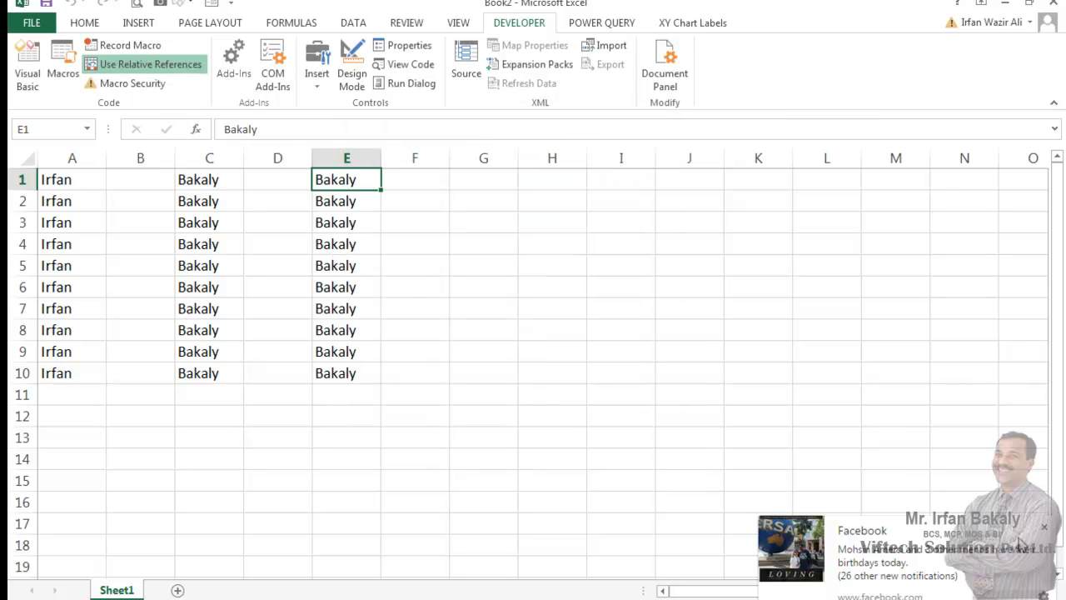
pyautogui.click(1045, 527)
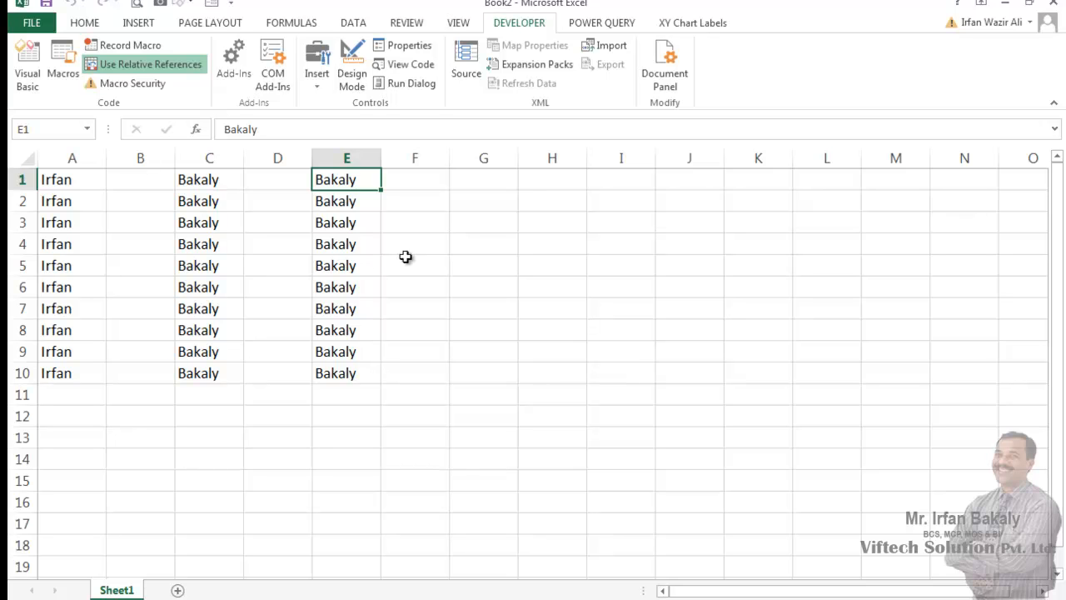
# Step: Run Second_Macro again with cell G1 selected
pyautogui.click(493, 175)
pyautogui.click(62, 60)
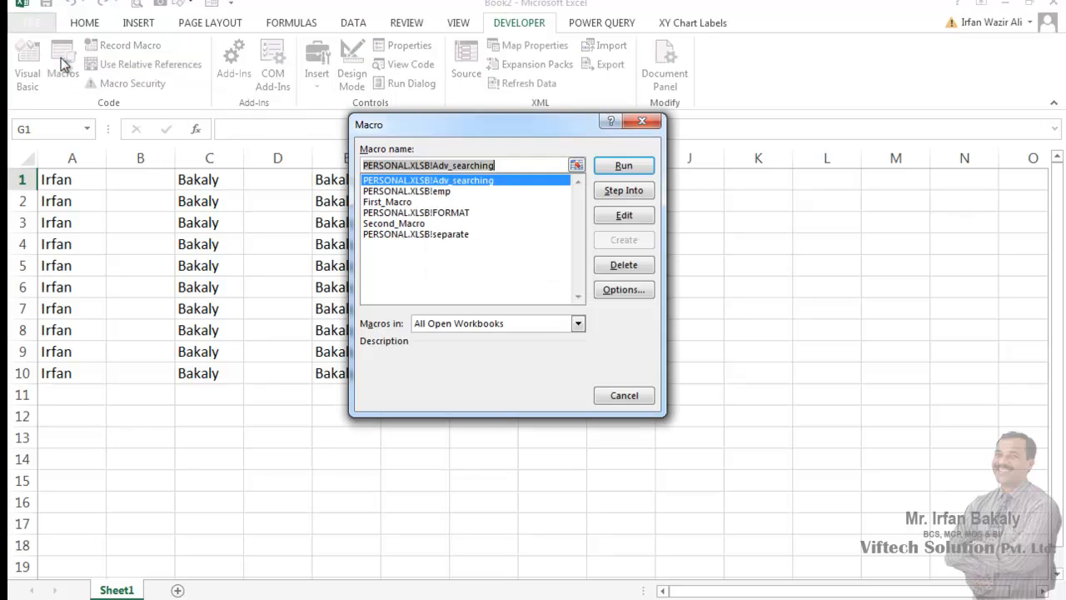
pyautogui.click(395, 224)
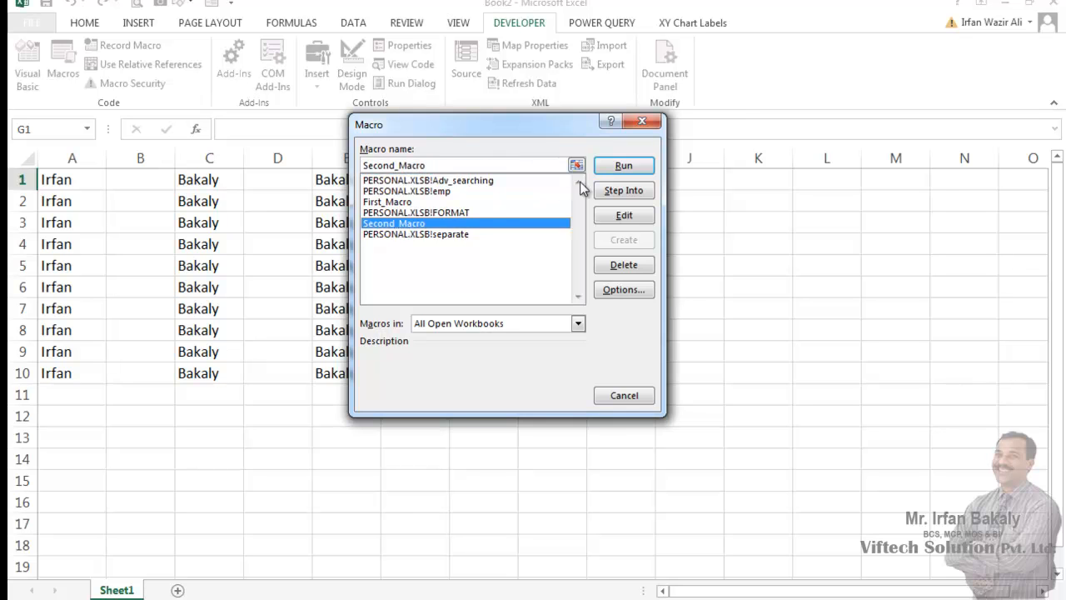
pyautogui.click(609, 167)
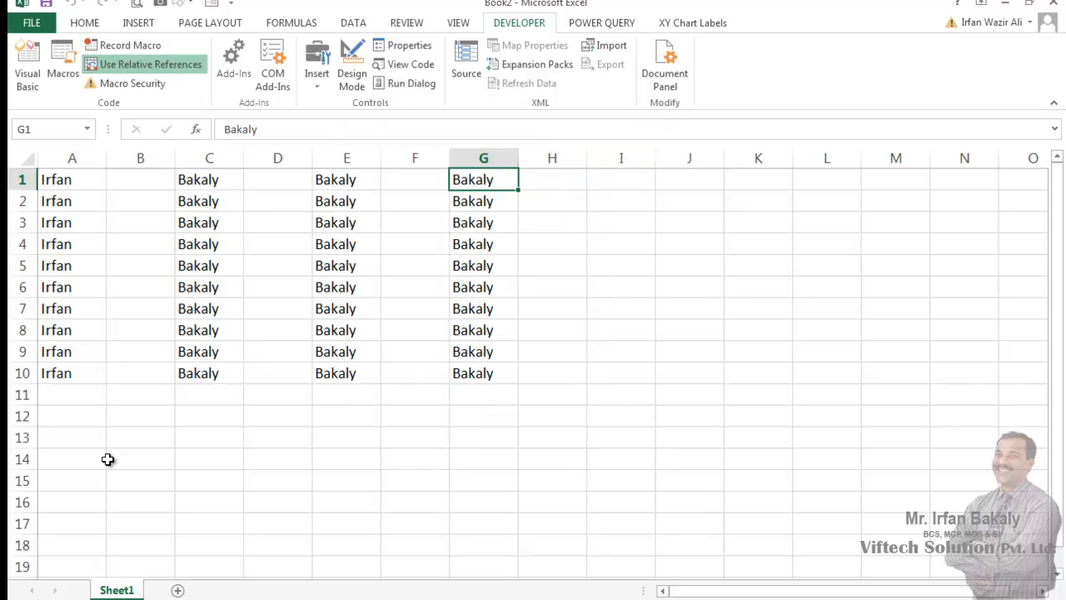
# Step: Add a new worksheet and run Second_Macro from cell C5 with its assigned shortcut
pyautogui.click(177, 591)
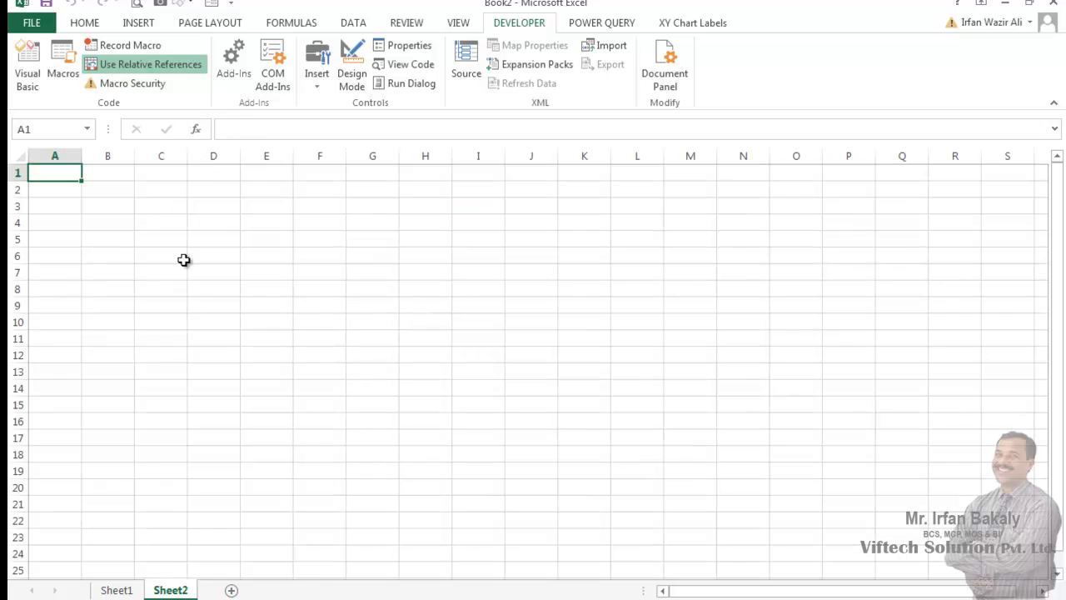
pyautogui.scroll(5, 201, 177)
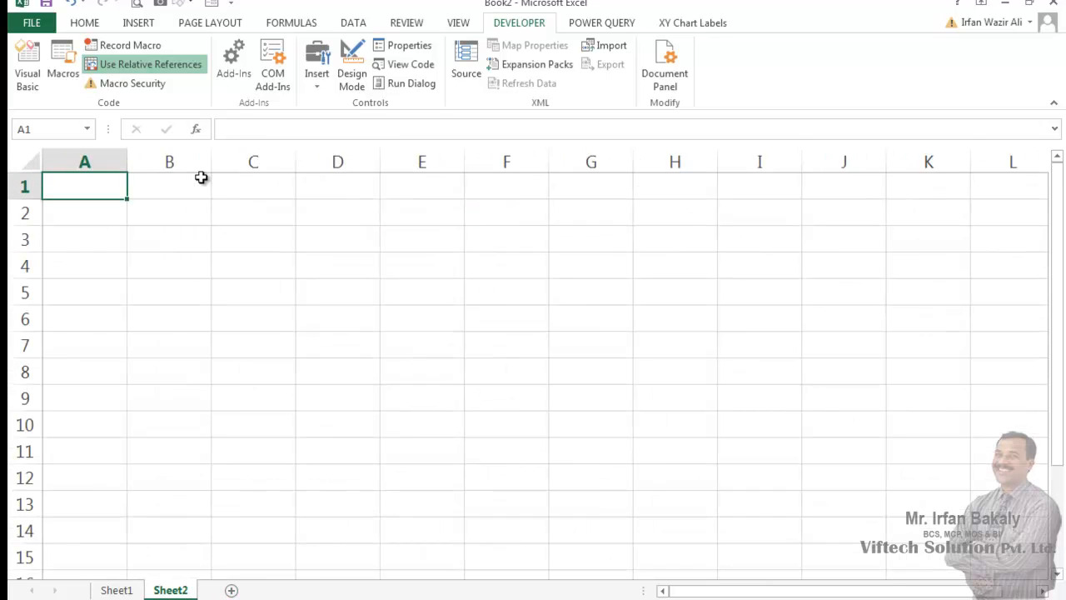
pyautogui.click(278, 301)
pyautogui.scroll(-1, 278, 301)
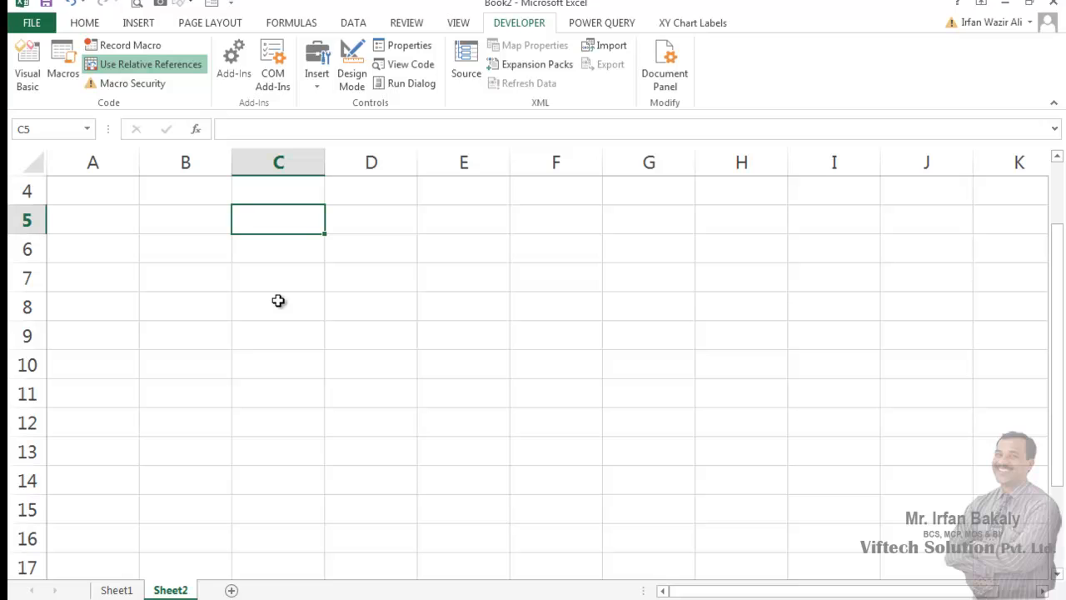
pyautogui.hotkey('ctrl', 'shift', 'b')
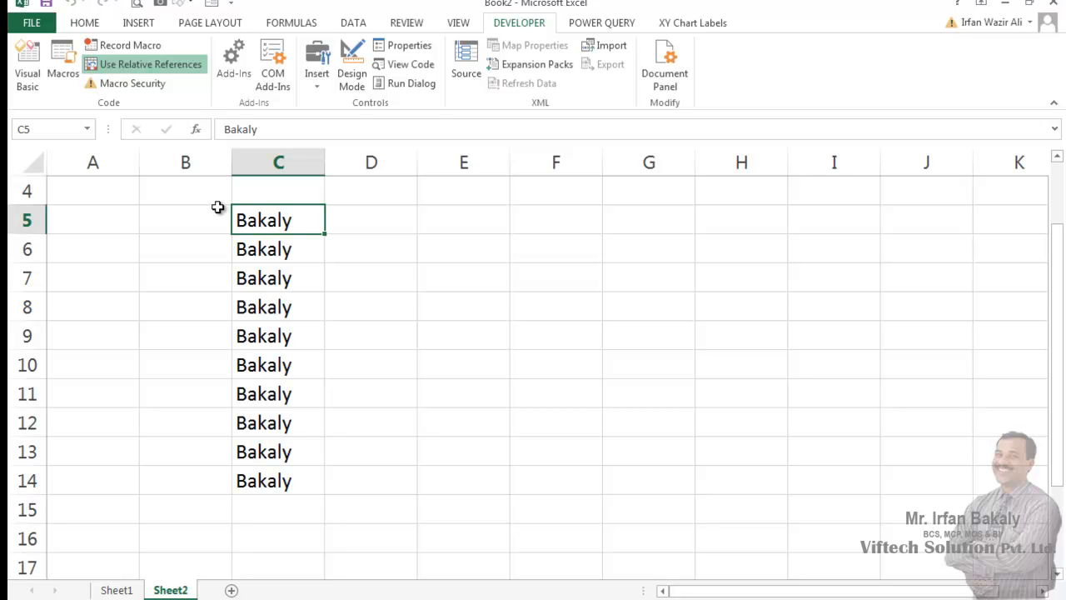
# Step: Run Second_Macro from cell B33 on Sheet2
pyautogui.click(157, 69)
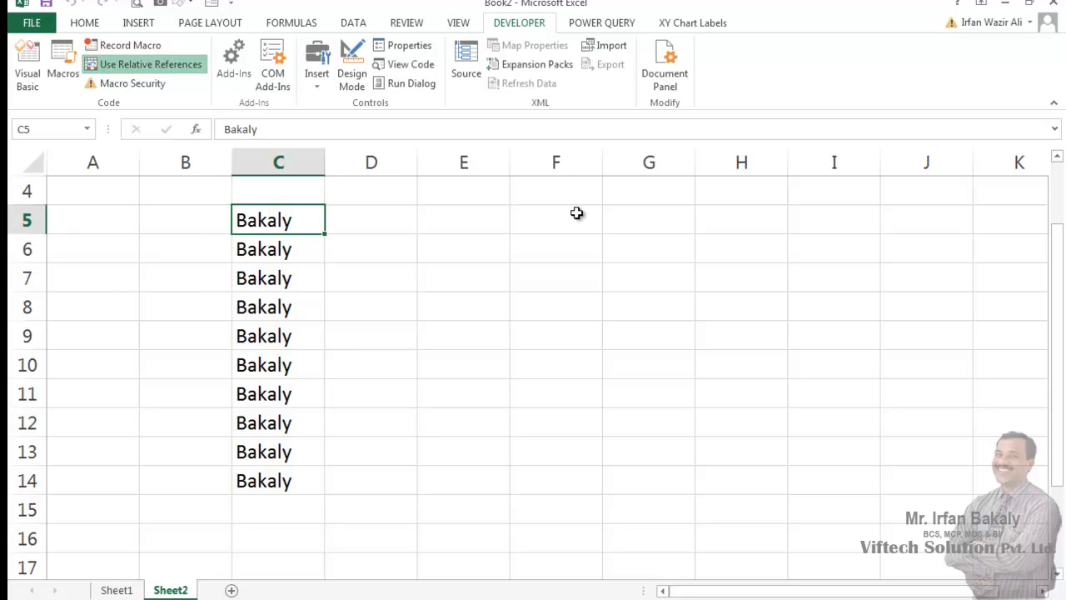
pyautogui.click(565, 219)
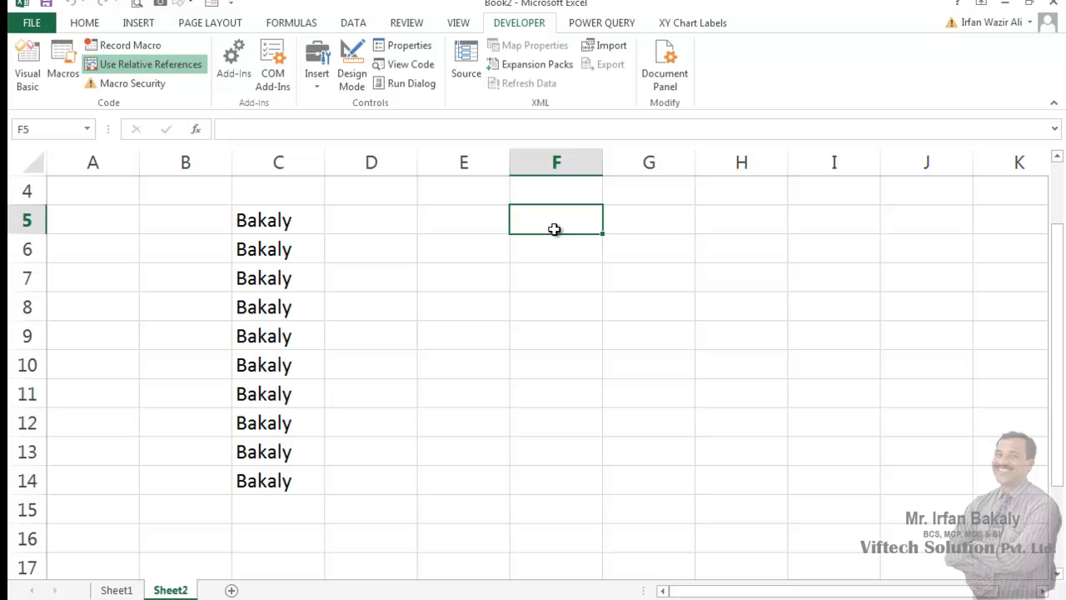
pyautogui.scroll(-9, 555, 229)
pyautogui.click(186, 245)
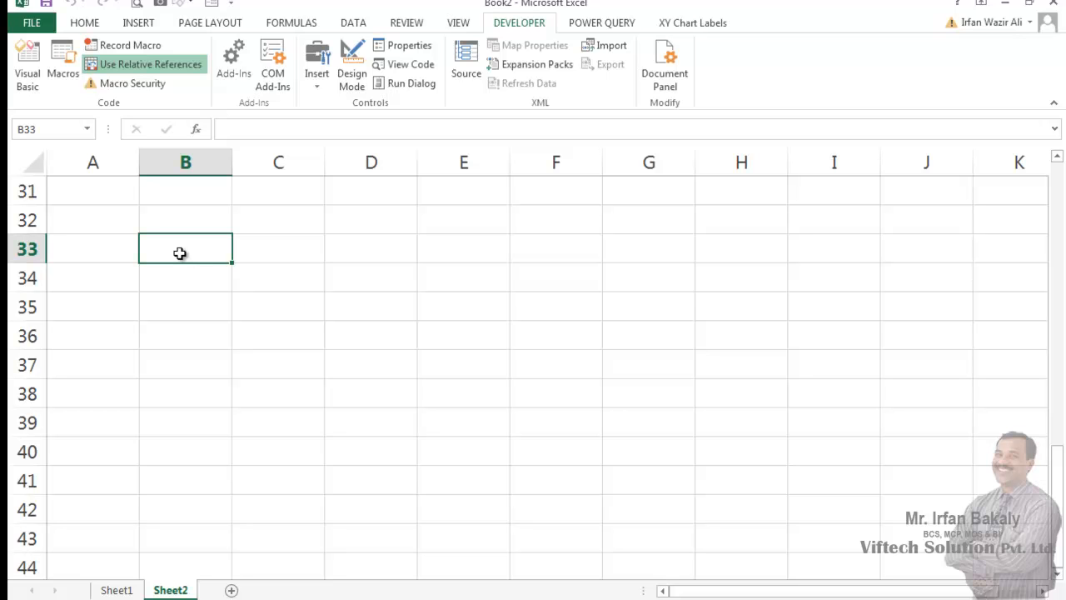
pyautogui.click(80, 83)
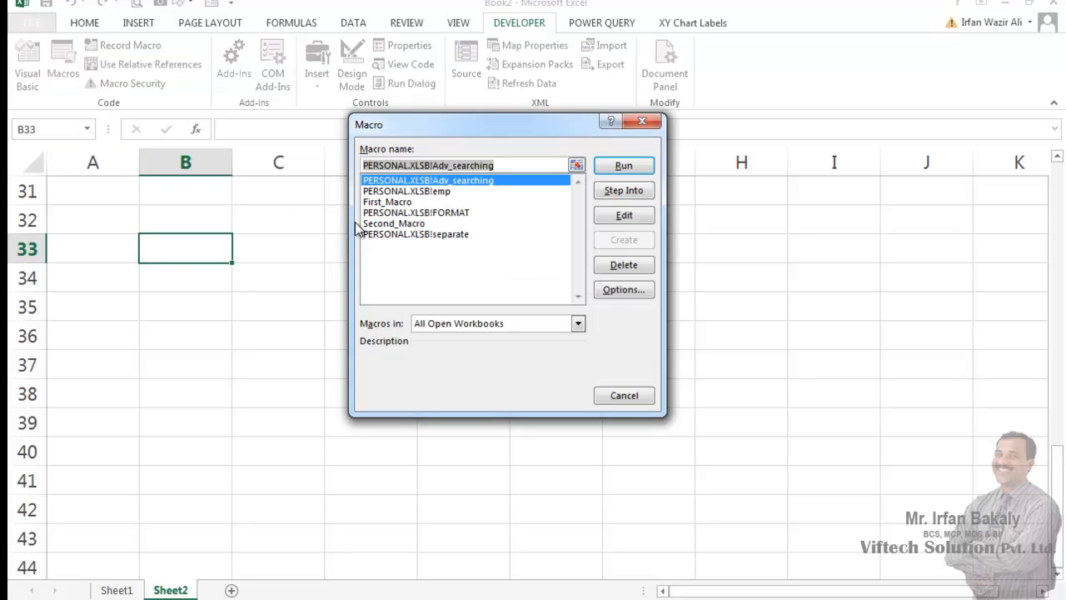
pyautogui.click(394, 224)
pyautogui.click(624, 165)
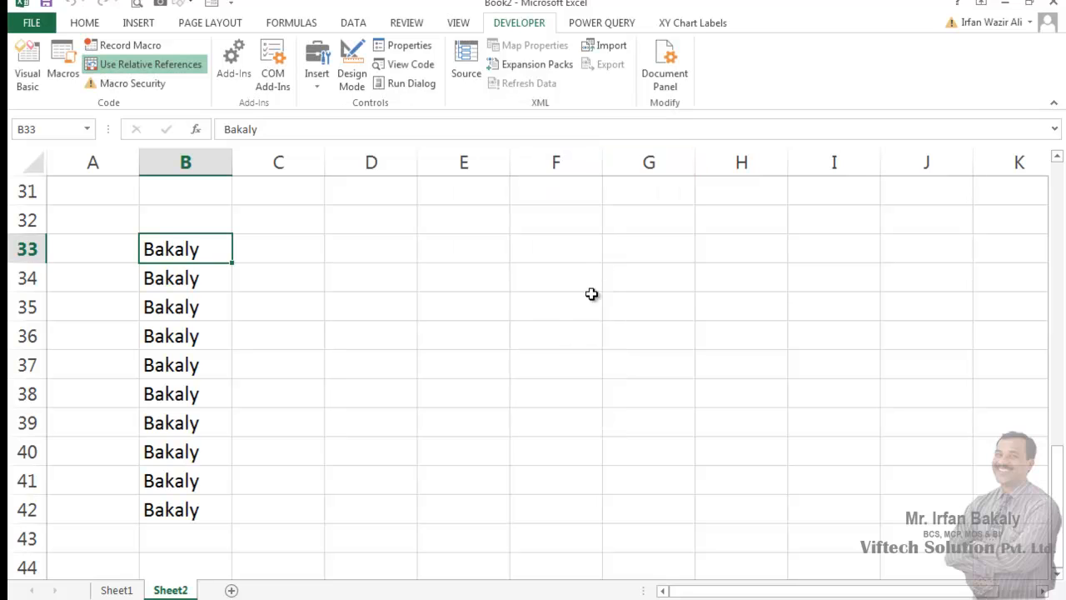